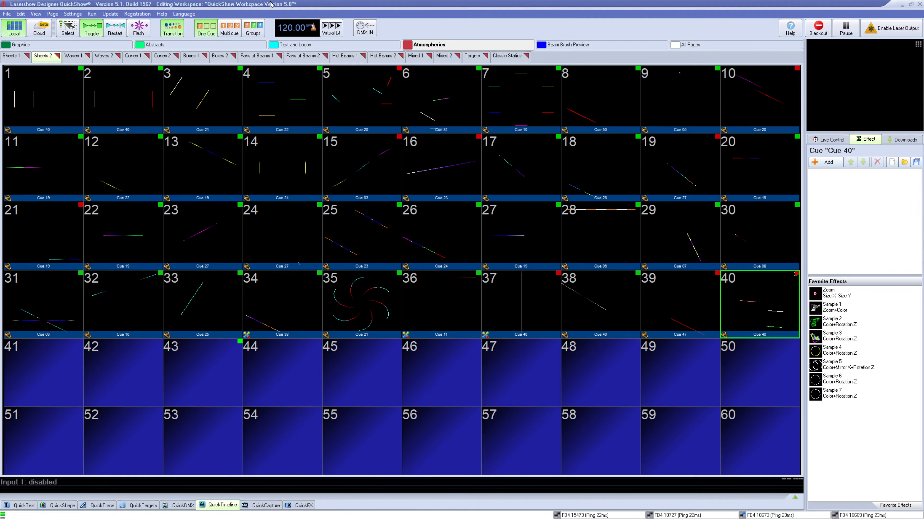
- Open FB4 Export and review the description of each project type, from Upload content pack through the DMX and Auto options to Upload
{"action": "left_click", "coordinate": [5, 15]}
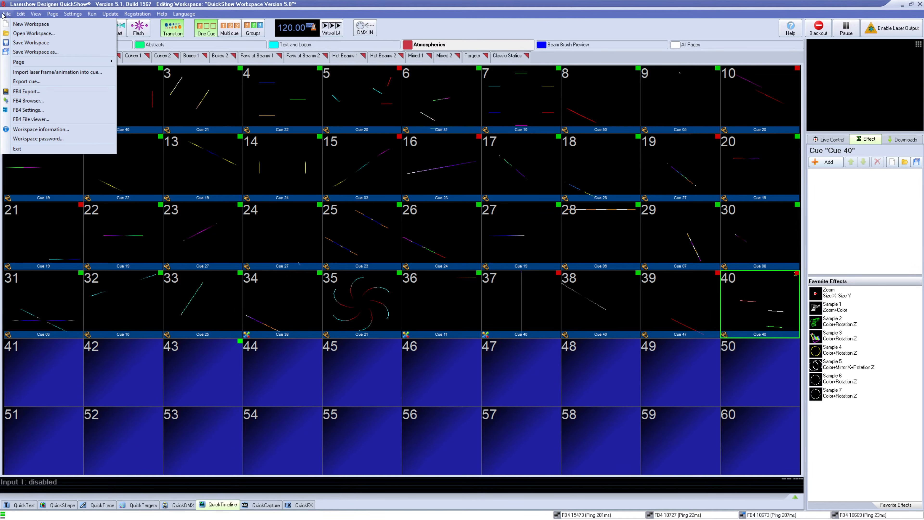
{"action": "left_click", "coordinate": [57, 92]}
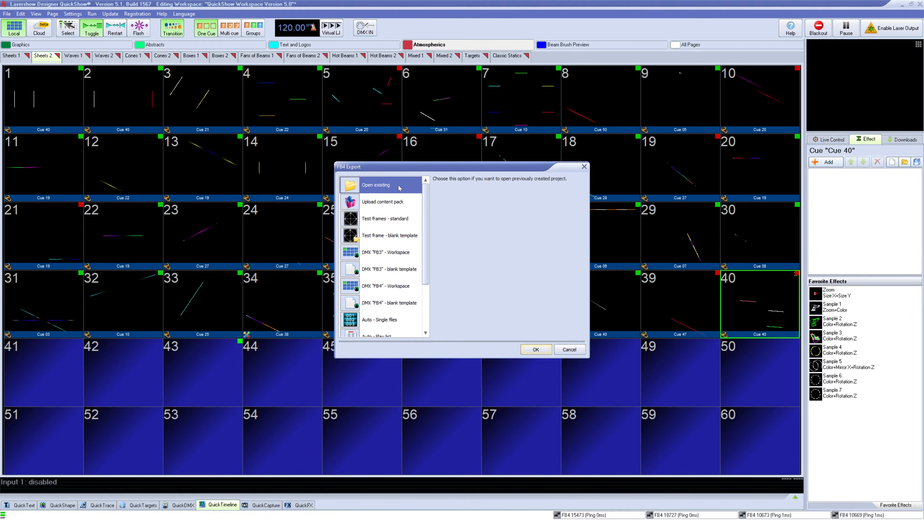
{"action": "left_click", "coordinate": [413, 206]}
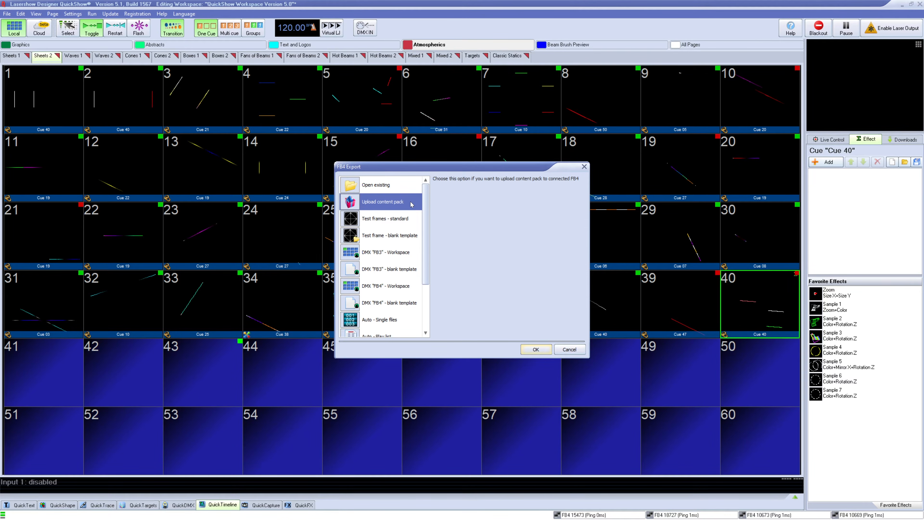
{"action": "left_click", "coordinate": [413, 221]}
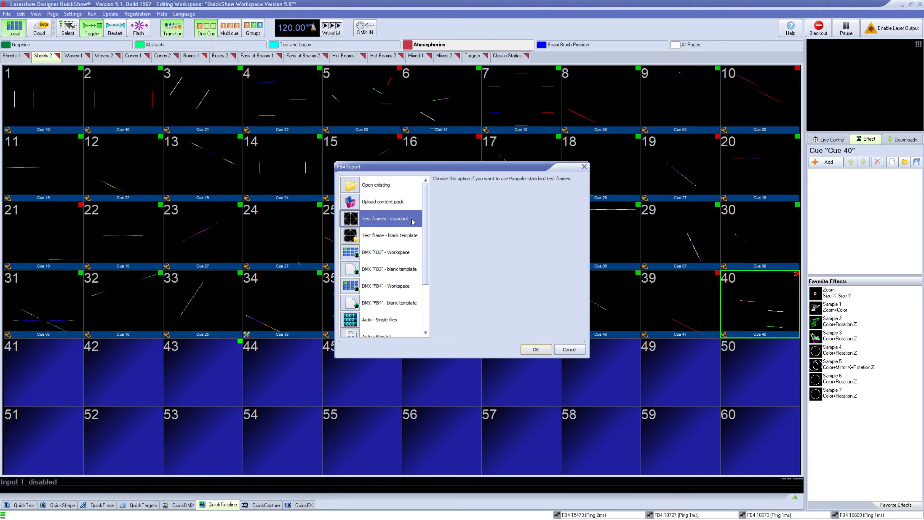
{"action": "left_click", "coordinate": [412, 238]}
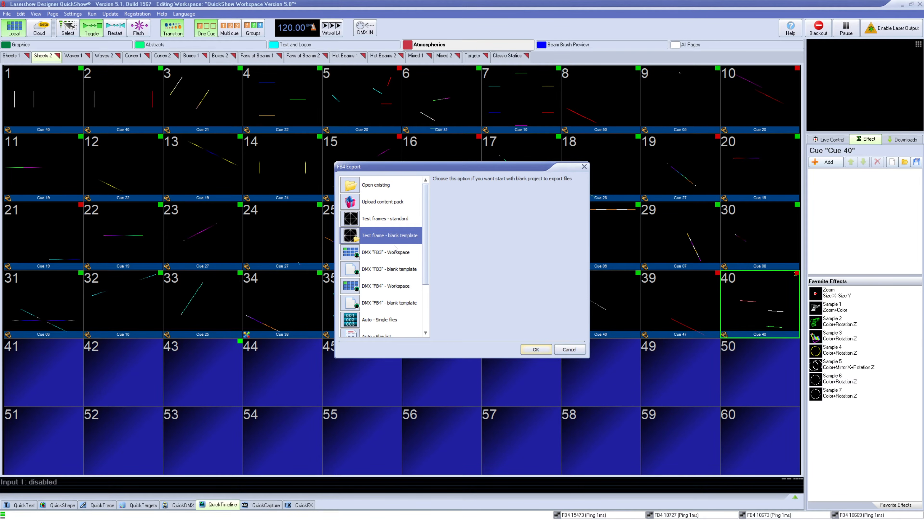
{"action": "left_click", "coordinate": [407, 258]}
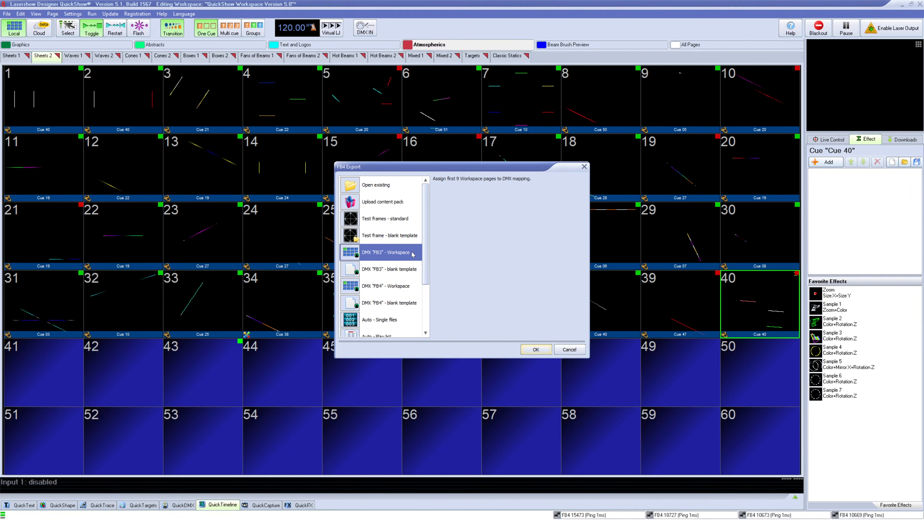
{"action": "left_click", "coordinate": [406, 269]}
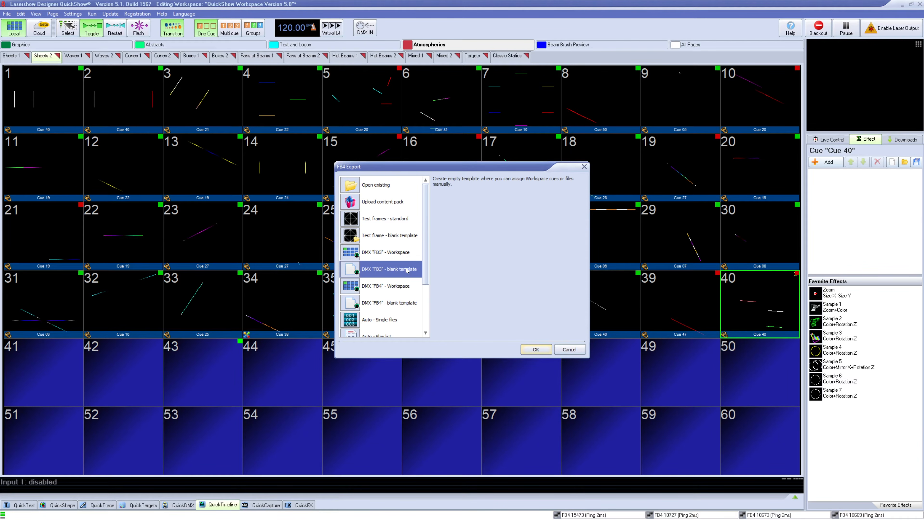
{"action": "left_click", "coordinate": [413, 285]}
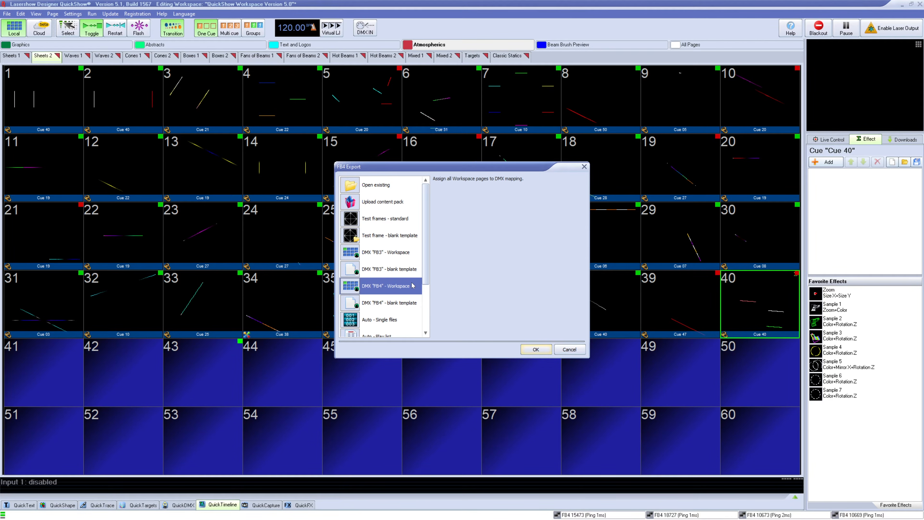
{"action": "left_click", "coordinate": [413, 302]}
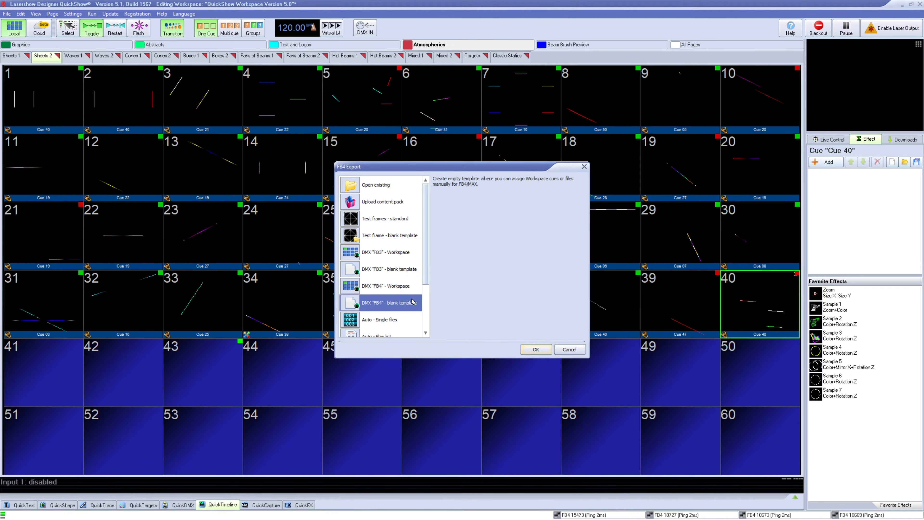
{"action": "scroll", "coordinate": [413, 301], "scroll_direction": "down", "scroll_amount": 2}
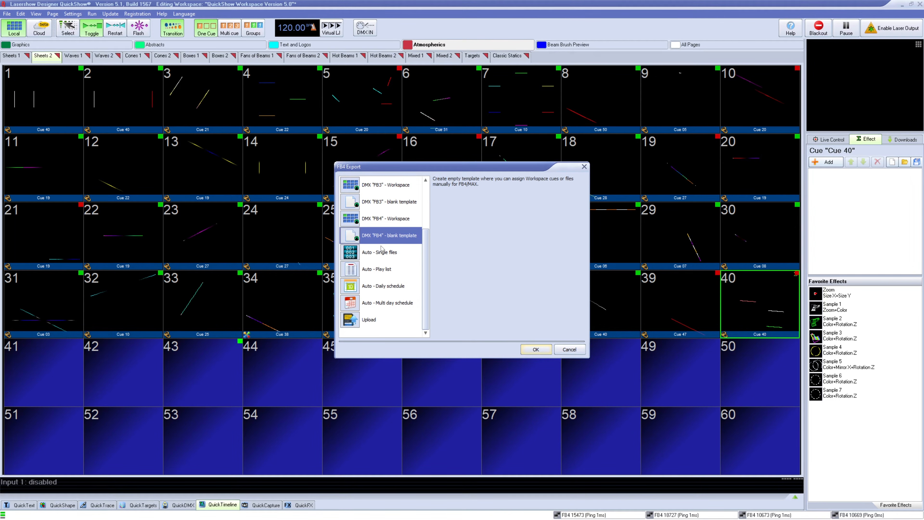
{"action": "left_click", "coordinate": [402, 254]}
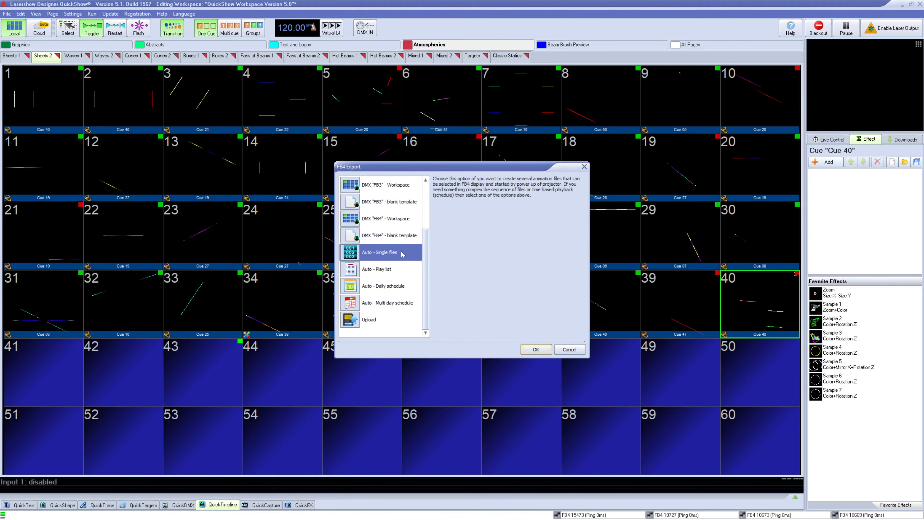
{"action": "left_click", "coordinate": [403, 268]}
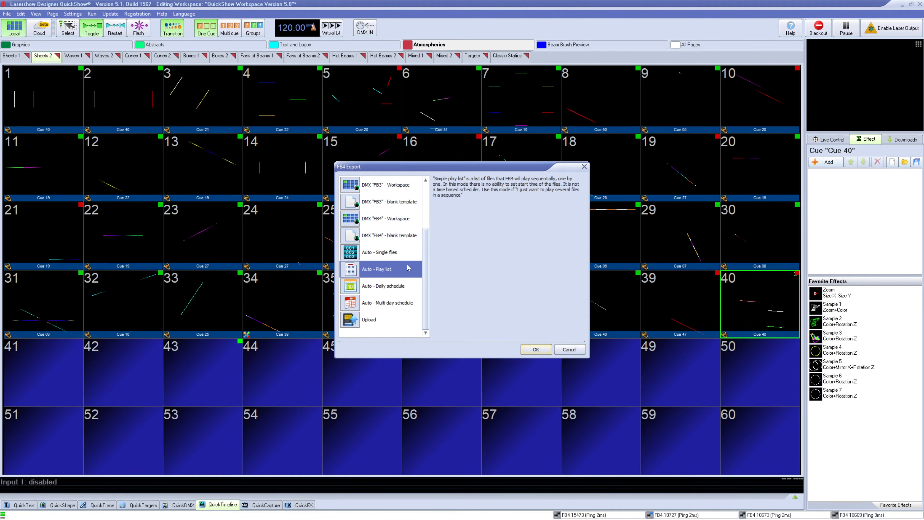
{"action": "left_click", "coordinate": [411, 288]}
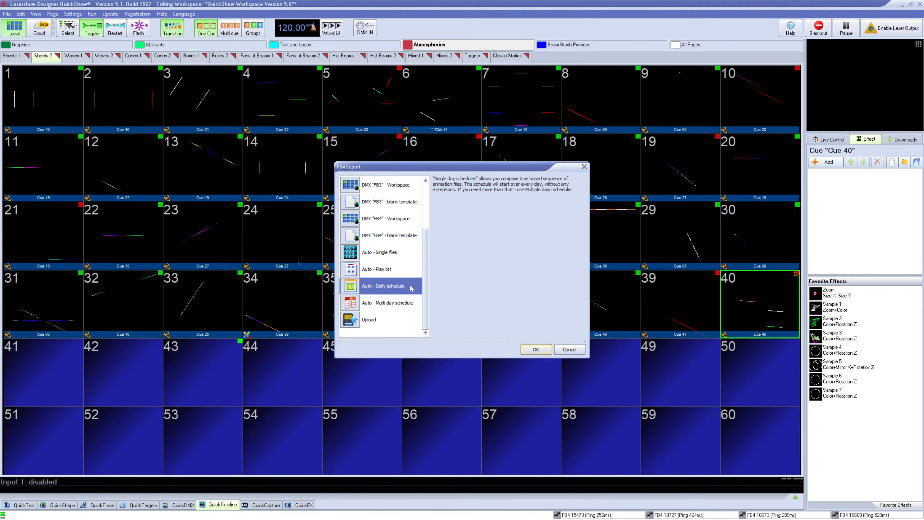
{"action": "left_click", "coordinate": [407, 303]}
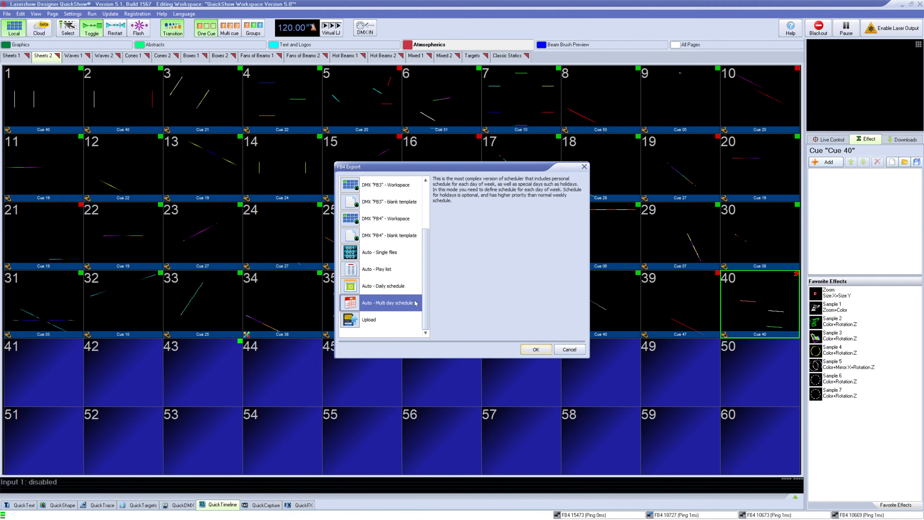
{"action": "left_click", "coordinate": [400, 318]}
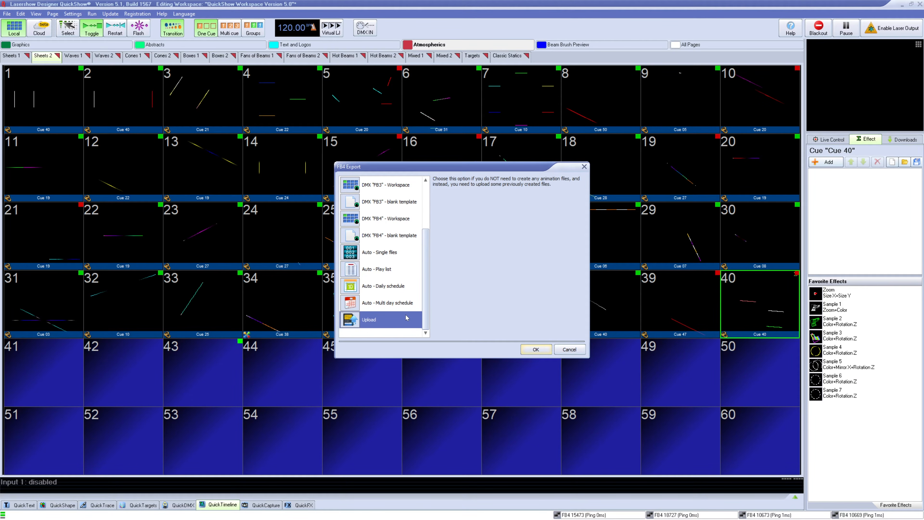
{"action": "scroll", "coordinate": [407, 318], "scroll_direction": "up", "scroll_amount": 2}
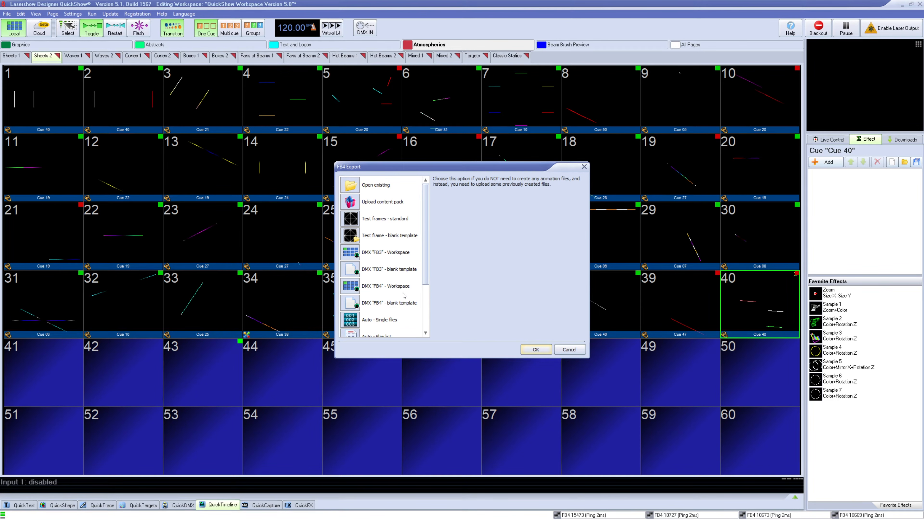
- Create a DMX "FB4" - blank template export project and select the Sheets 2 workspace page as the cue source
{"action": "left_click", "coordinate": [405, 305]}
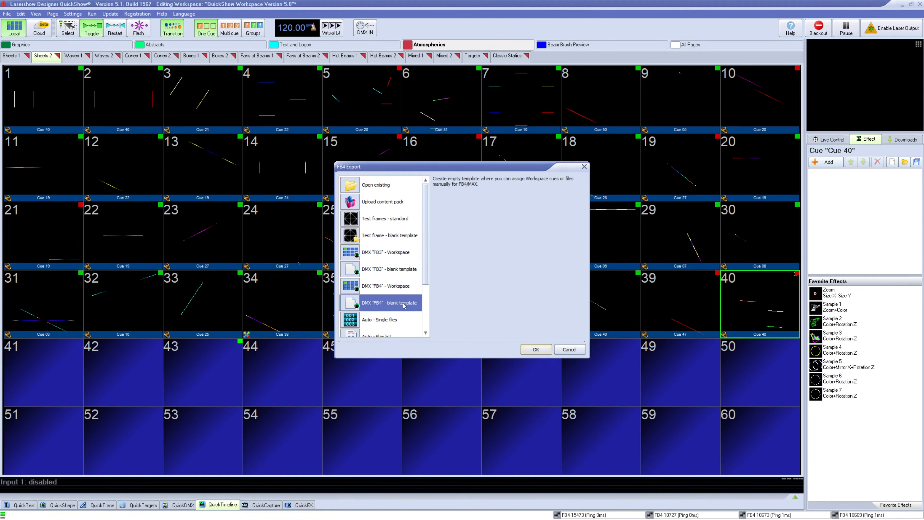
{"action": "left_click", "coordinate": [536, 350]}
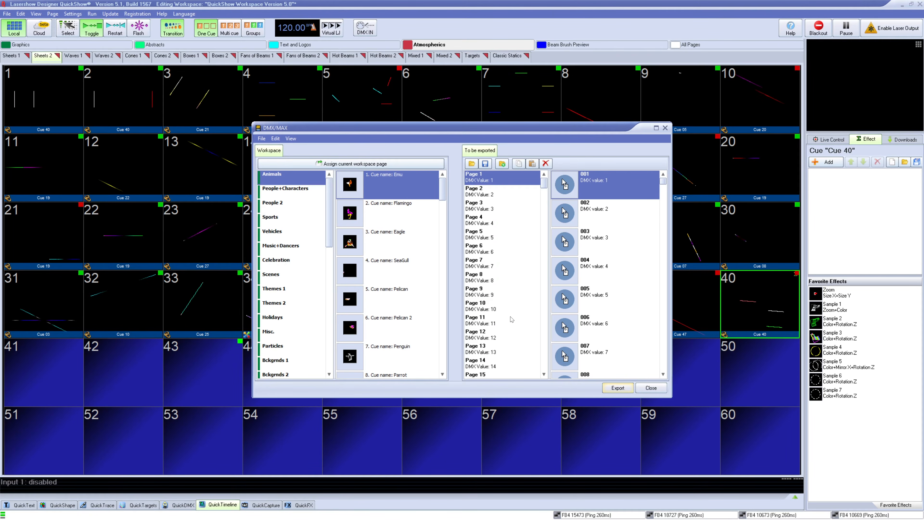
{"action": "scroll", "coordinate": [324, 246], "scroll_direction": "down", "scroll_amount": 10}
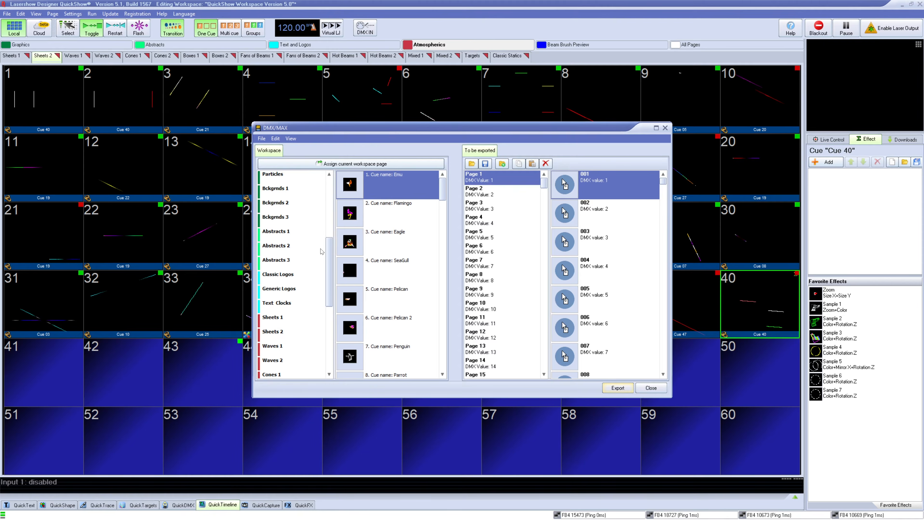
{"action": "left_click", "coordinate": [282, 210]}
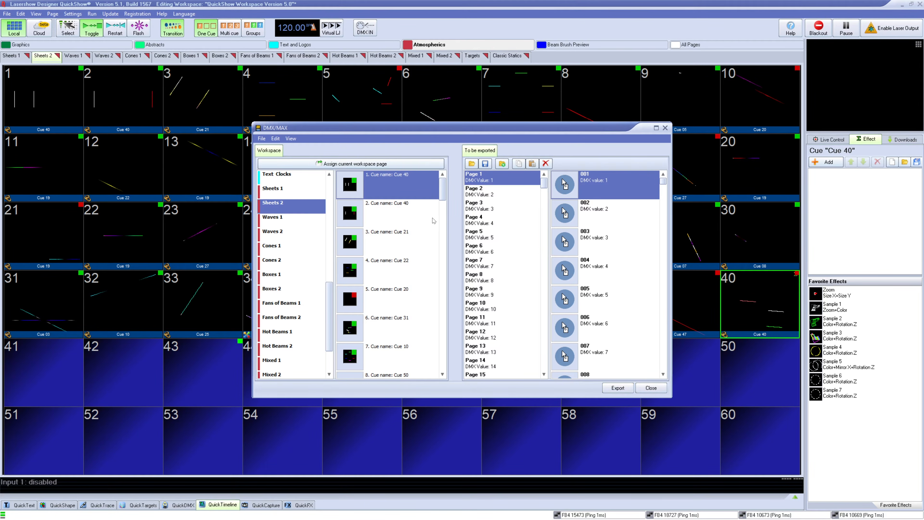
- Look through the workspace page list and the pages to be exported, with their DMX values
{"action": "scroll", "coordinate": [296, 225], "scroll_direction": "up", "scroll_amount": 5}
{"action": "scroll", "coordinate": [295, 224], "scroll_direction": "down", "scroll_amount": 5}
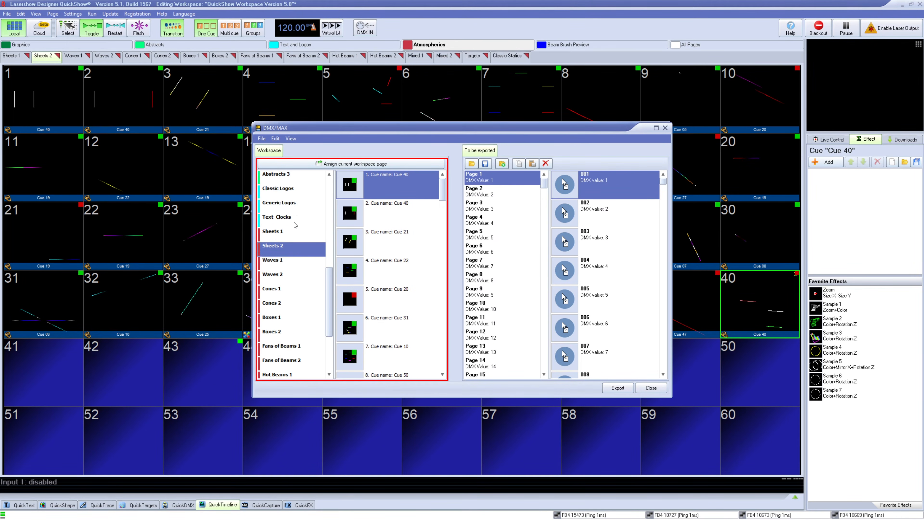
{"action": "scroll", "coordinate": [605, 229], "scroll_direction": "down", "scroll_amount": 10}
{"action": "scroll", "coordinate": [604, 238], "scroll_direction": "up", "scroll_amount": 10}
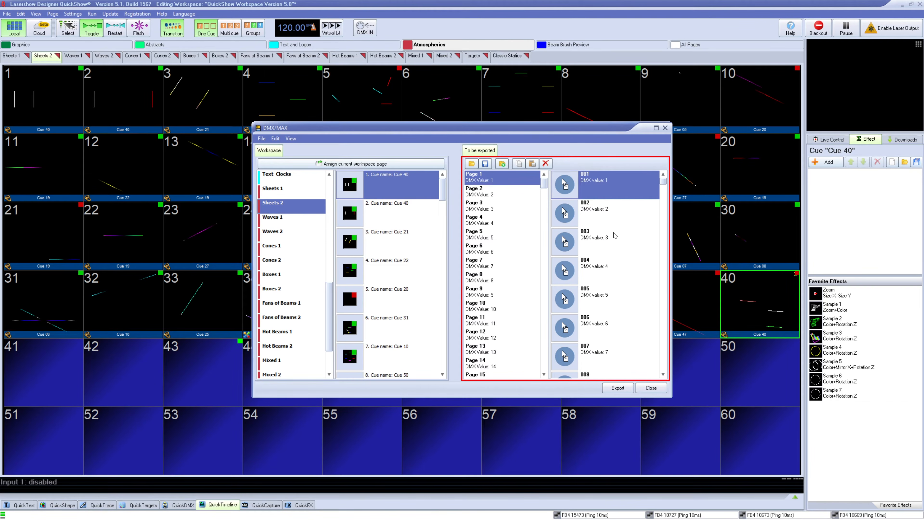
{"action": "left_click", "coordinate": [499, 196]}
{"action": "left_click", "coordinate": [494, 208]}
{"action": "left_click", "coordinate": [497, 220]}
{"action": "left_click", "coordinate": [510, 182]}
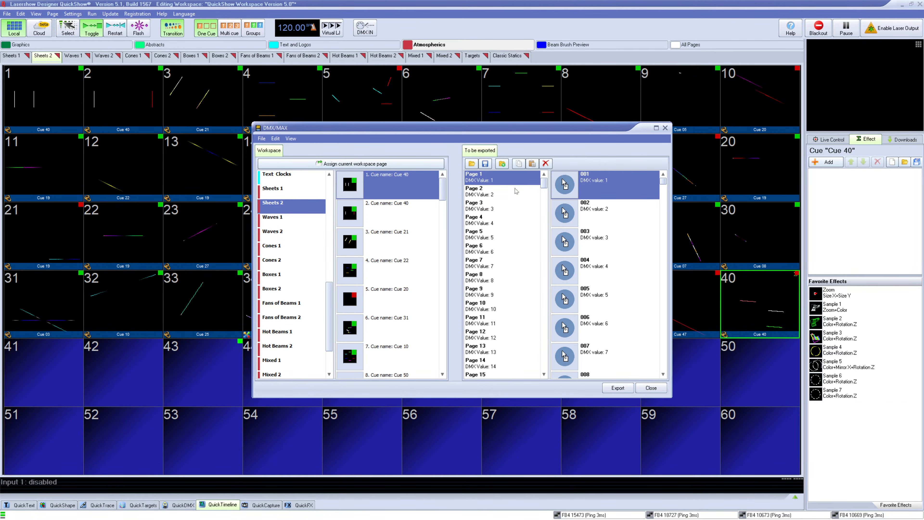
- Assign the first two Sheets 2 cues to slots 001 and 002 of export Page 1, plus the whole Sheets 2 workspace page
{"action": "left_click_drag", "start_coordinate": [368, 181], "coordinate": [565, 183]}
{"action": "left_click_drag", "start_coordinate": [563, 220], "coordinate": [565, 213]}
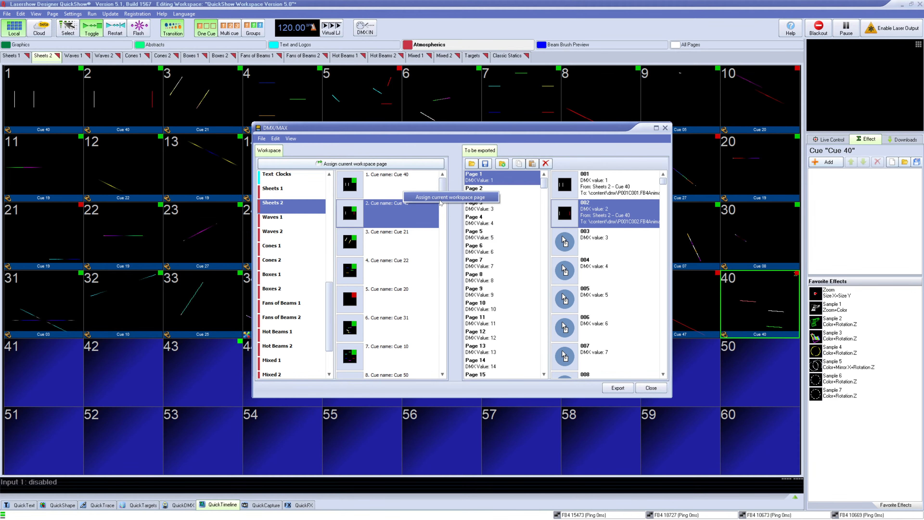
{"action": "left_click", "coordinate": [440, 199]}
{"action": "left_click", "coordinate": [483, 277]}
{"action": "scroll", "coordinate": [617, 215], "scroll_direction": "up", "scroll_amount": 12}
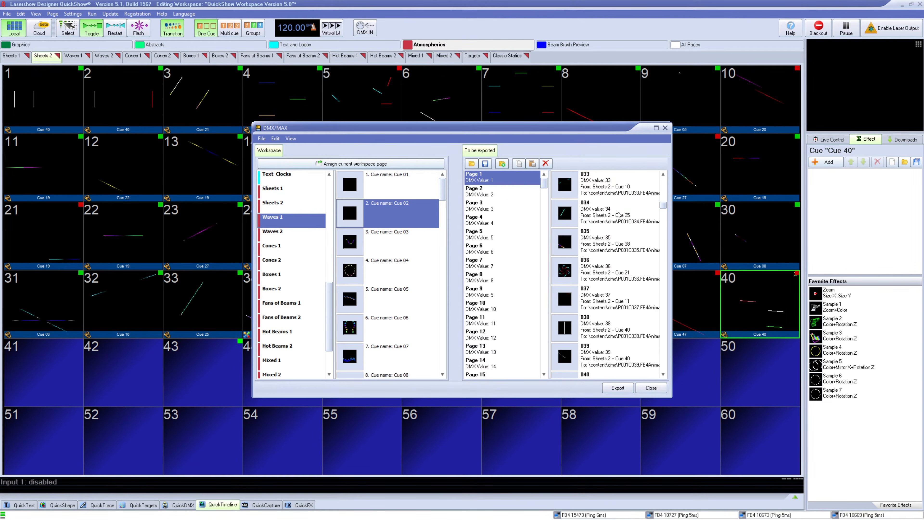
{"action": "left_click", "coordinate": [609, 190]}
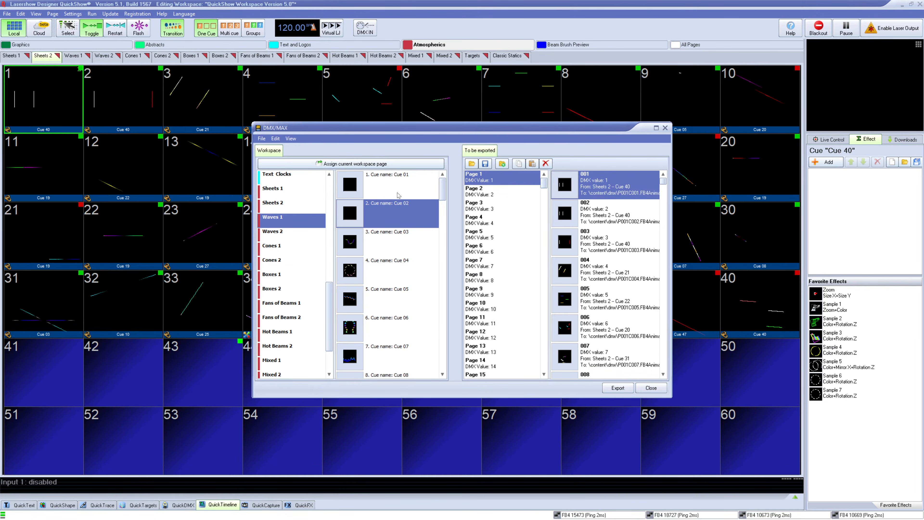
- Save the FB4 SD project under the file name test when exporting
{"action": "left_click", "coordinate": [617, 388]}
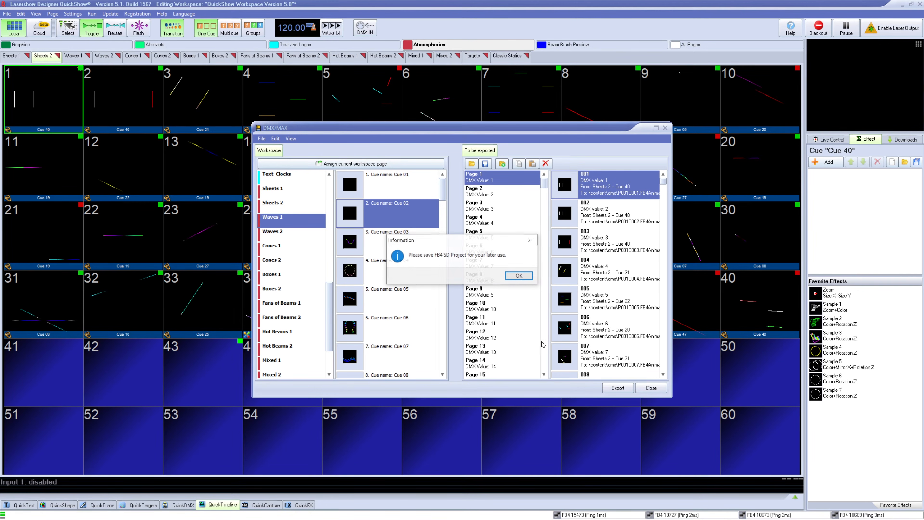
{"action": "left_click", "coordinate": [529, 275]}
{"action": "type", "text": "test"}
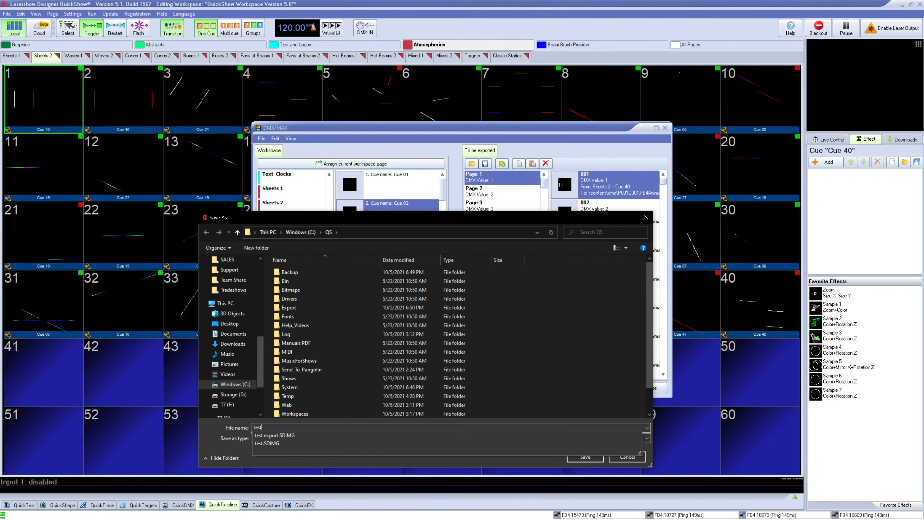
{"action": "key", "text": "Return"}
{"action": "left_click", "coordinate": [485, 267]}
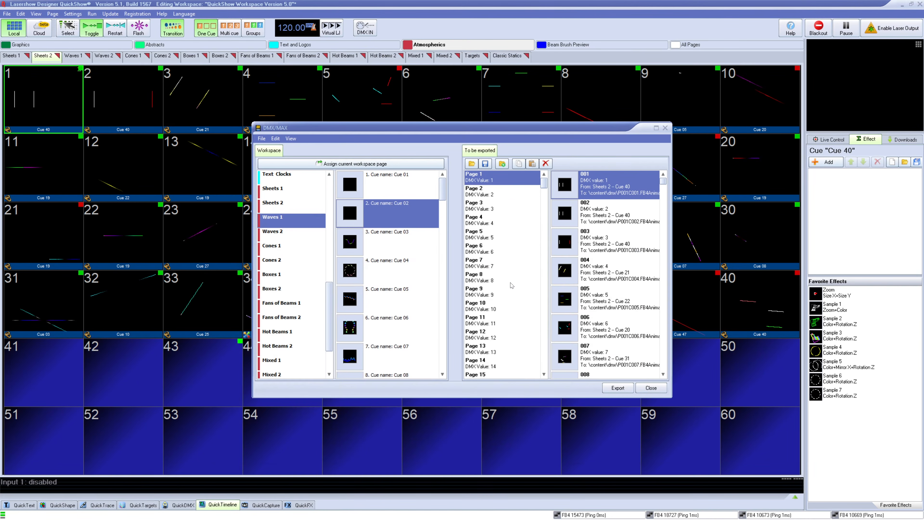
- Start the Export wizard, apply no correction to the files, and choose generic content usable on any projector as the source content type
{"action": "left_click", "coordinate": [618, 388]}
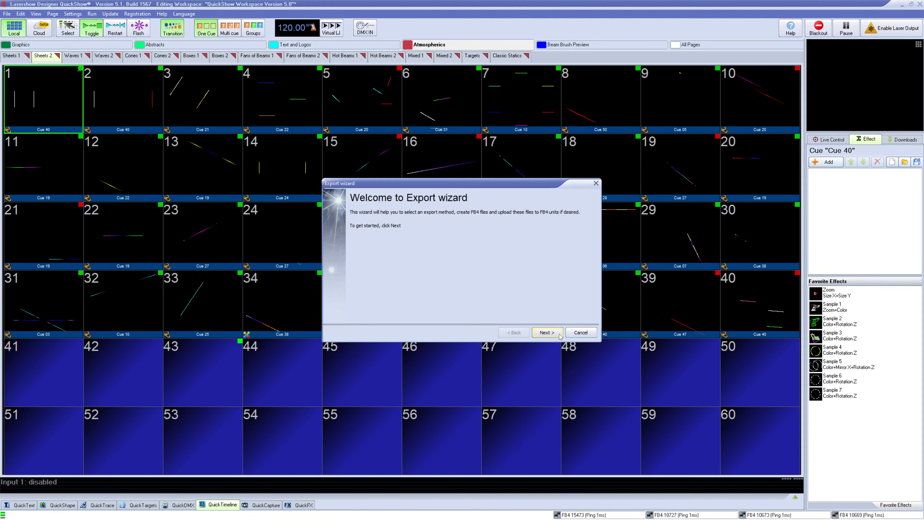
{"action": "left_click", "coordinate": [547, 333]}
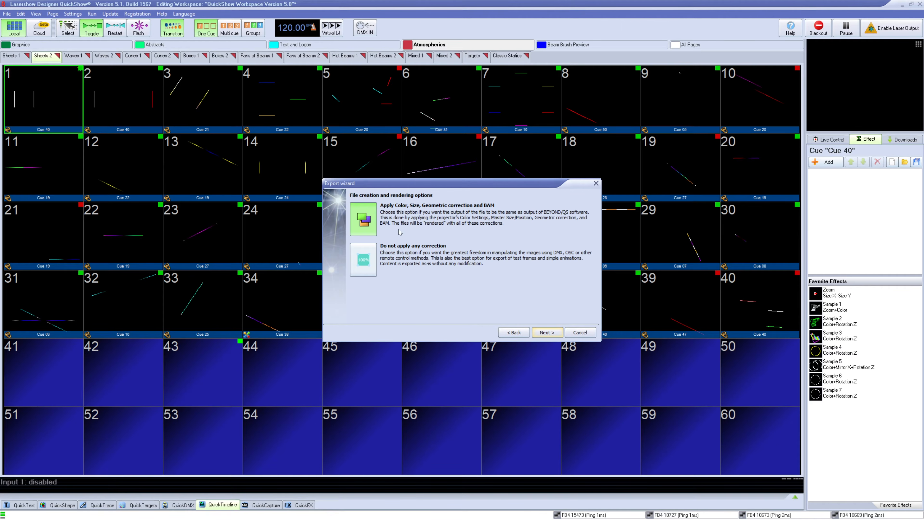
{"action": "left_click", "coordinate": [369, 268]}
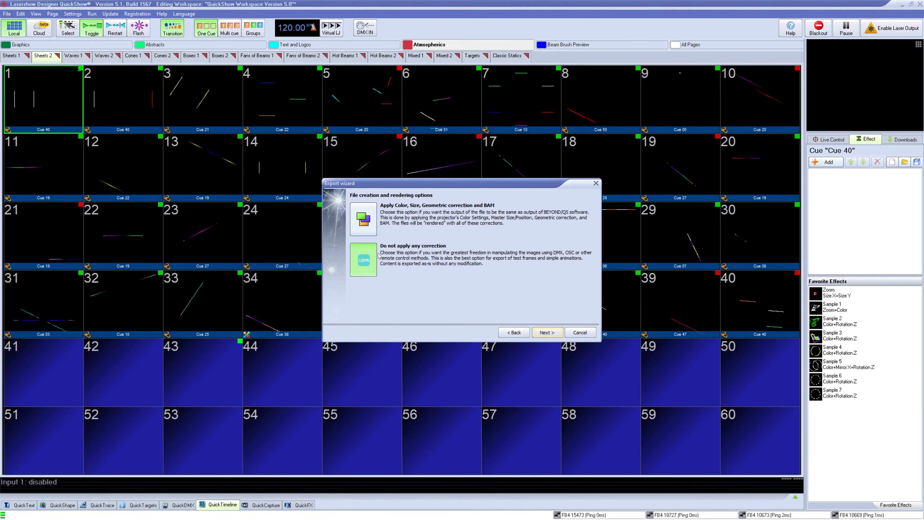
{"action": "left_click", "coordinate": [546, 333]}
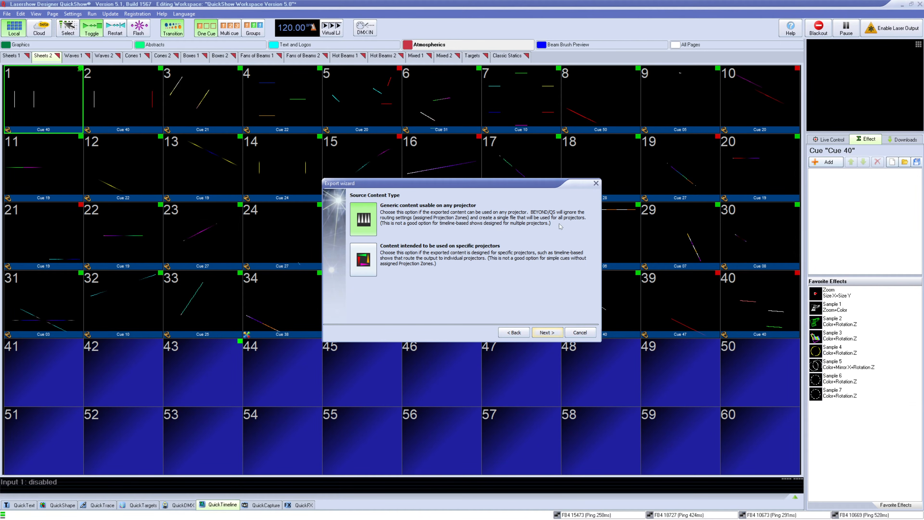
{"action": "left_click", "coordinate": [357, 262]}
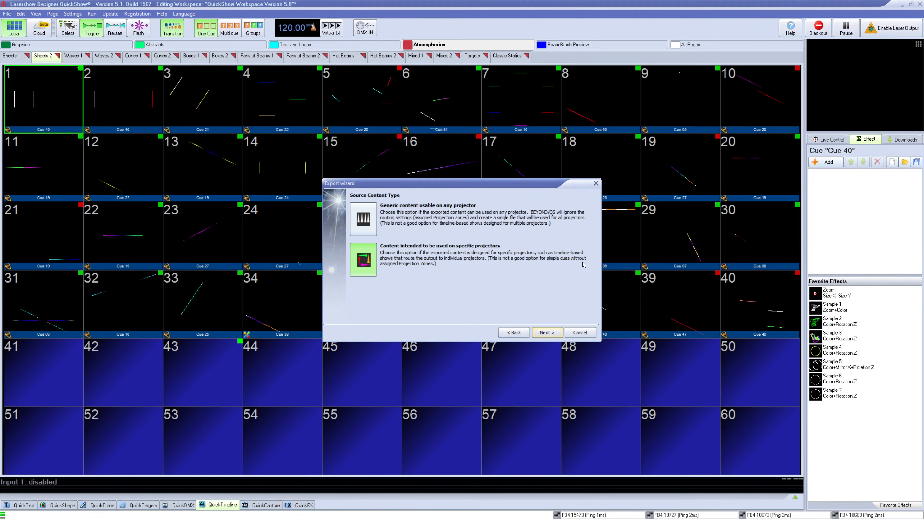
{"action": "left_click", "coordinate": [368, 218]}
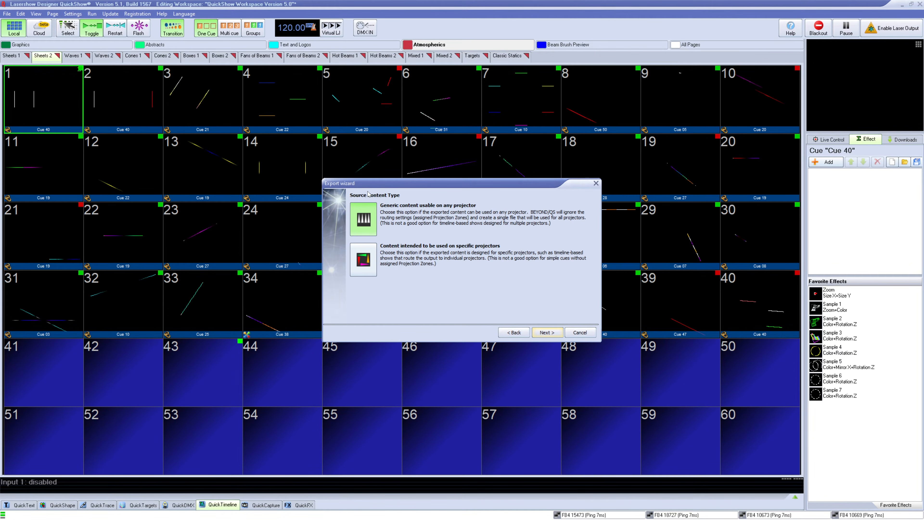
- Export the animations for all four projectors to the connected FB4 units, and close the wizard and the DMX export project
{"action": "left_click", "coordinate": [553, 334]}
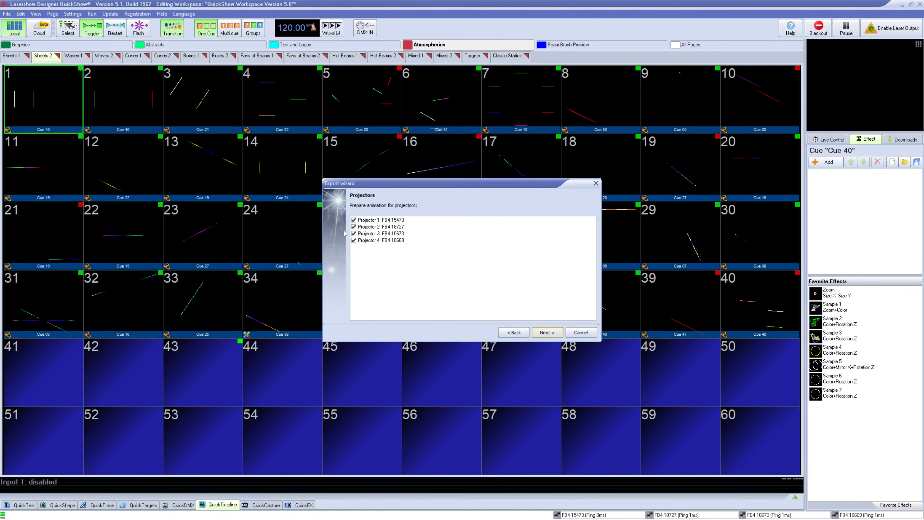
{"action": "left_click", "coordinate": [544, 333]}
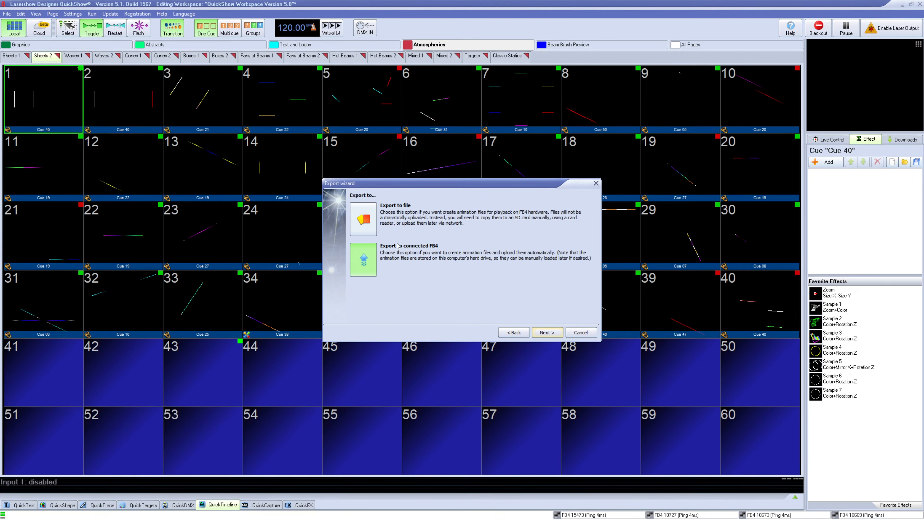
{"action": "left_click", "coordinate": [371, 266]}
{"action": "left_click", "coordinate": [543, 333]}
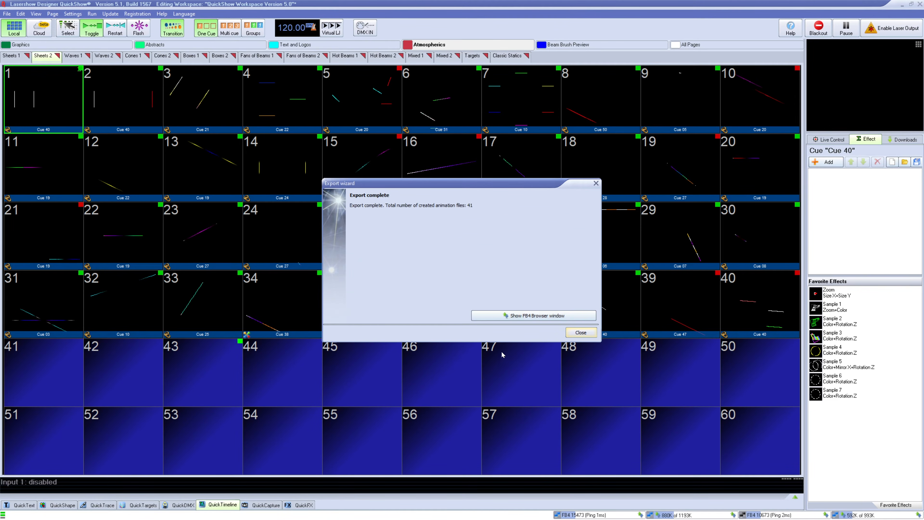
{"action": "left_click", "coordinate": [590, 336]}
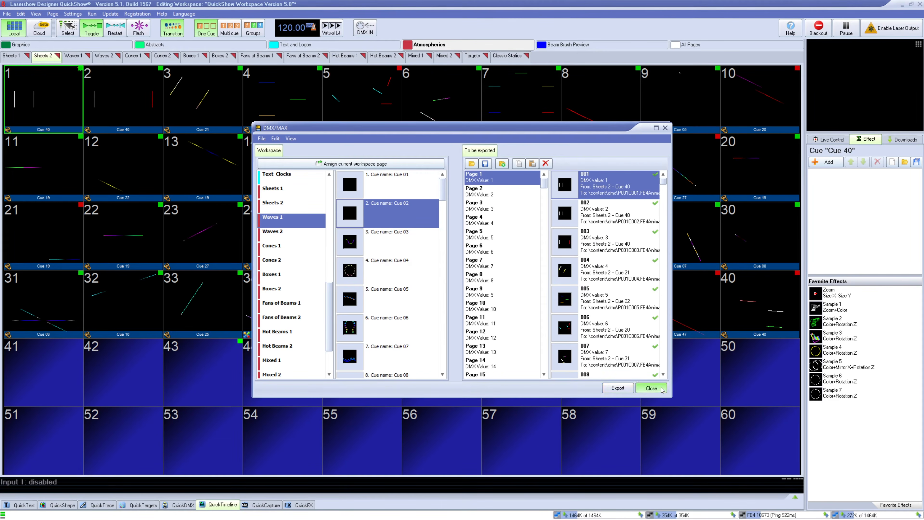
{"action": "left_click", "coordinate": [665, 388]}
- Start a new FB4 Export project of the type Auto - Multi day schedule
{"action": "left_click", "coordinate": [6, 14]}
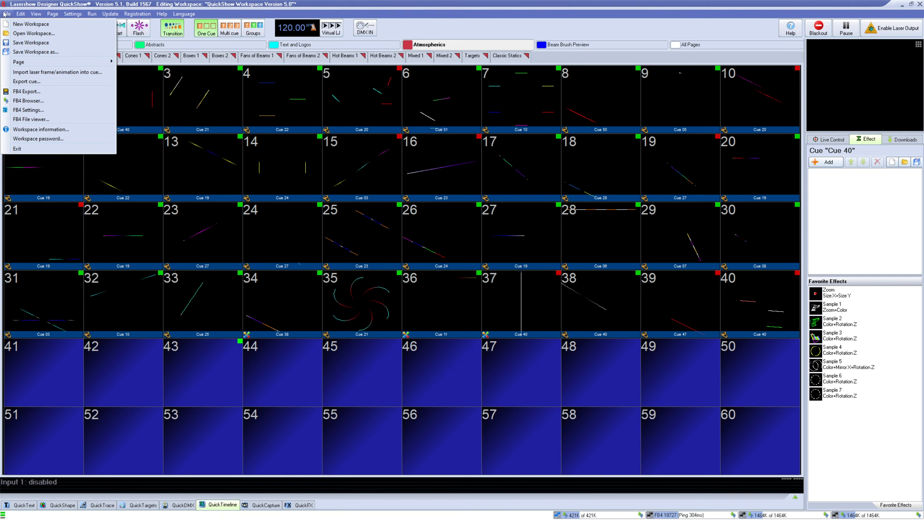
{"action": "left_click", "coordinate": [63, 94]}
{"action": "scroll", "coordinate": [401, 310], "scroll_direction": "down", "scroll_amount": 2}
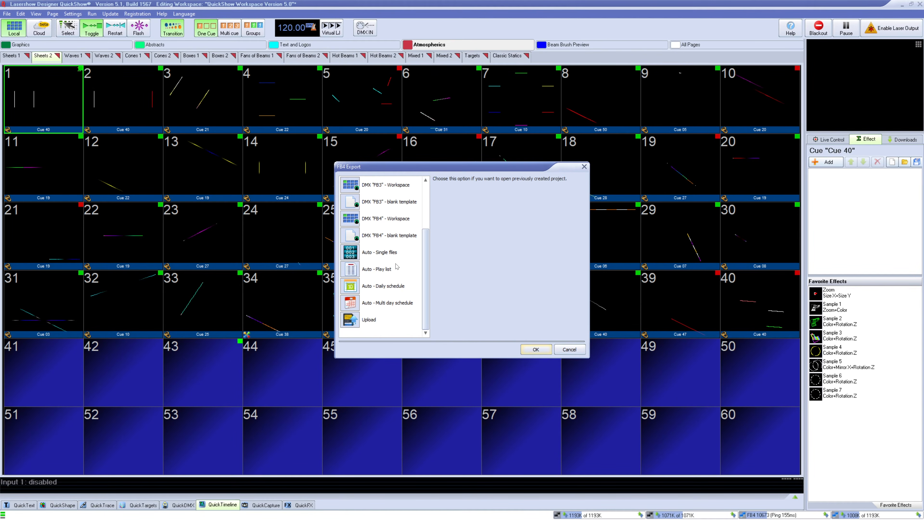
{"action": "left_click", "coordinate": [401, 310]}
{"action": "left_click", "coordinate": [537, 350]}
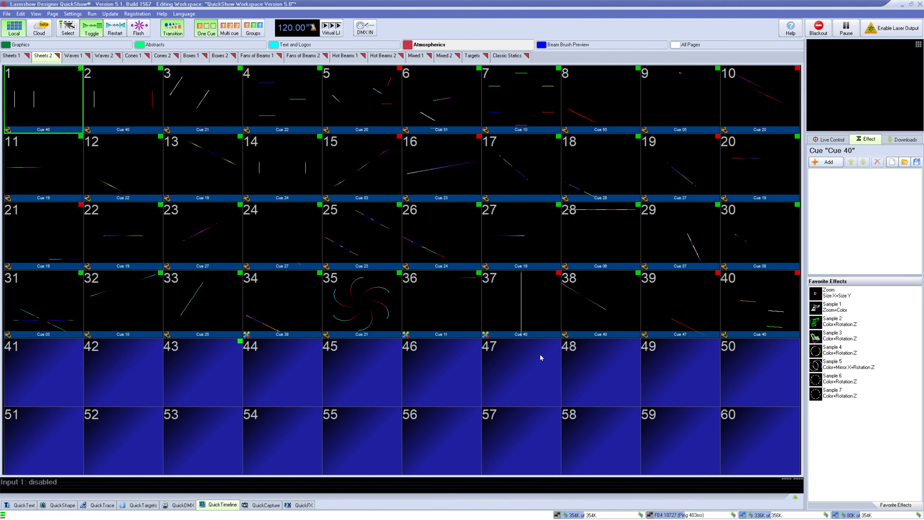
- Add the first Sheets 2 cue to Sunday in the multi day schedule
{"action": "scroll", "coordinate": [290, 220], "scroll_direction": "down", "scroll_amount": 5}
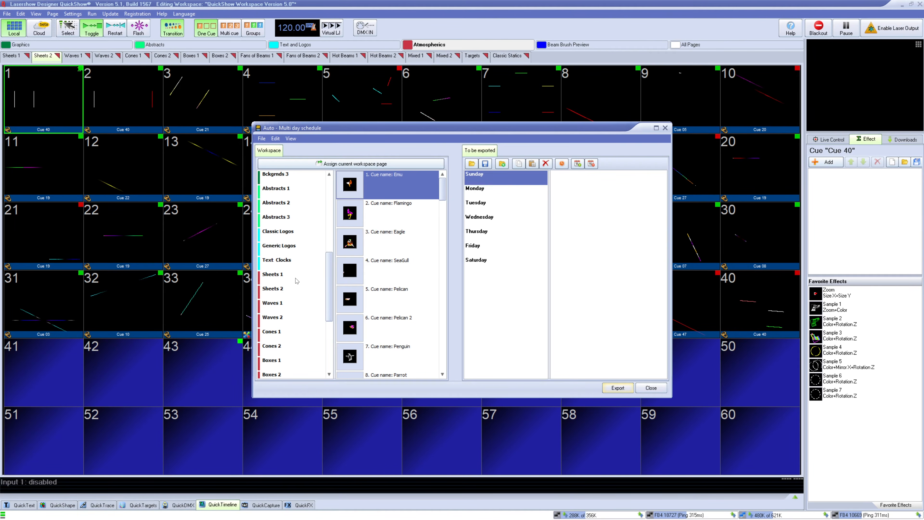
{"action": "left_click", "coordinate": [293, 289]}
{"action": "left_click_drag", "start_coordinate": [375, 187], "coordinate": [609, 193]}
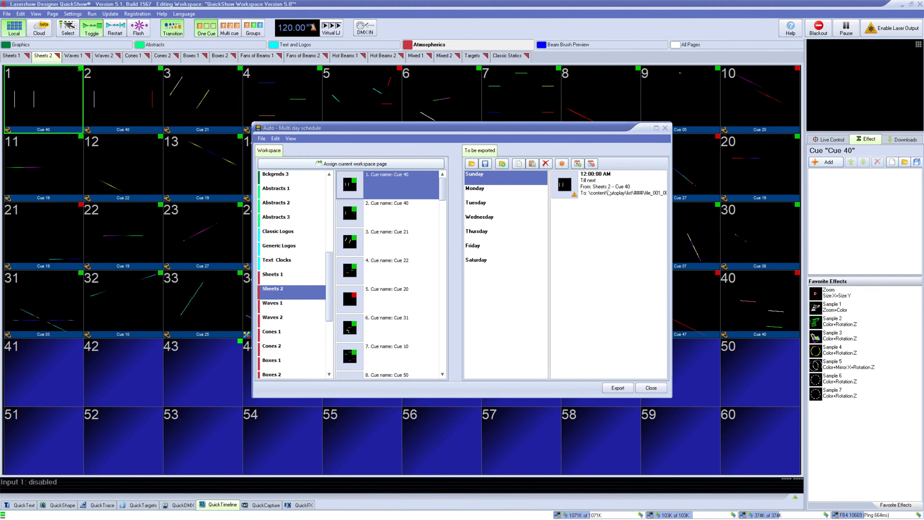
- Schedule the Sunday cue to start at 20:00:00 and play until 22:00:00
{"action": "double_click", "coordinate": [609, 192]}
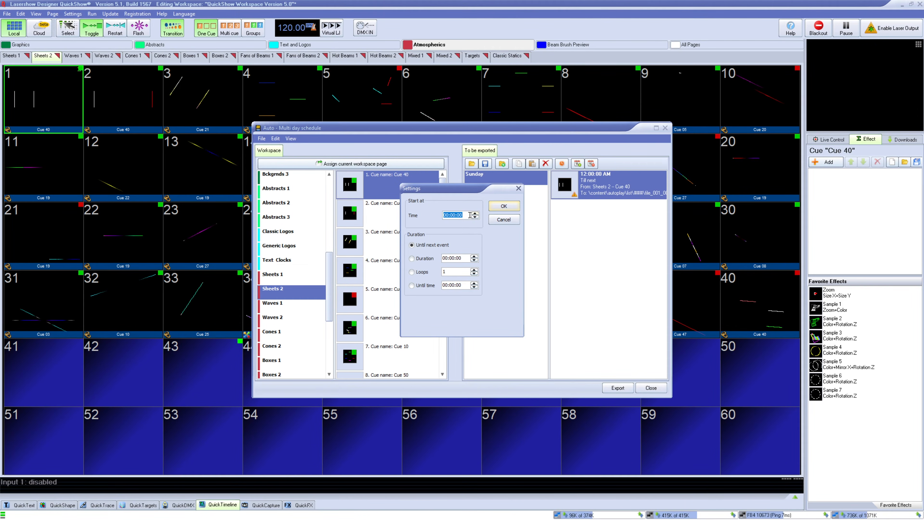
{"action": "type", "text": "2000"}
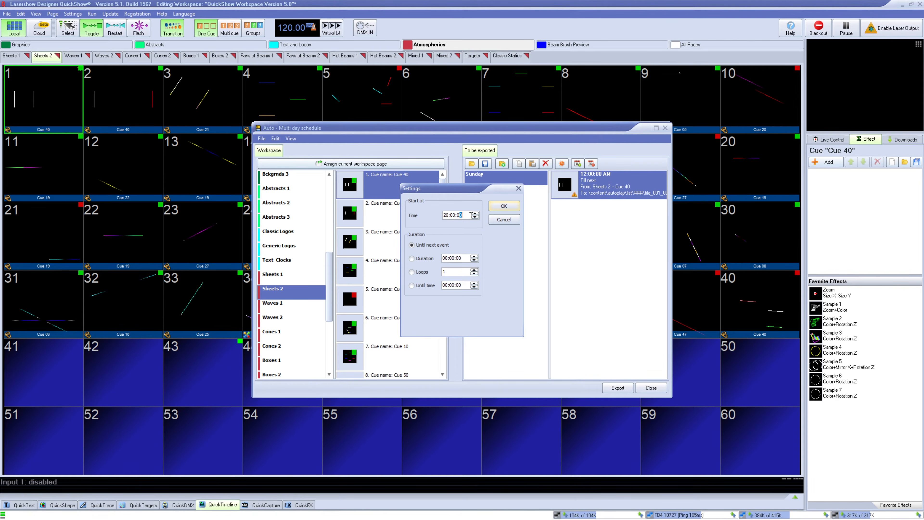
{"action": "left_click", "coordinate": [411, 285]}
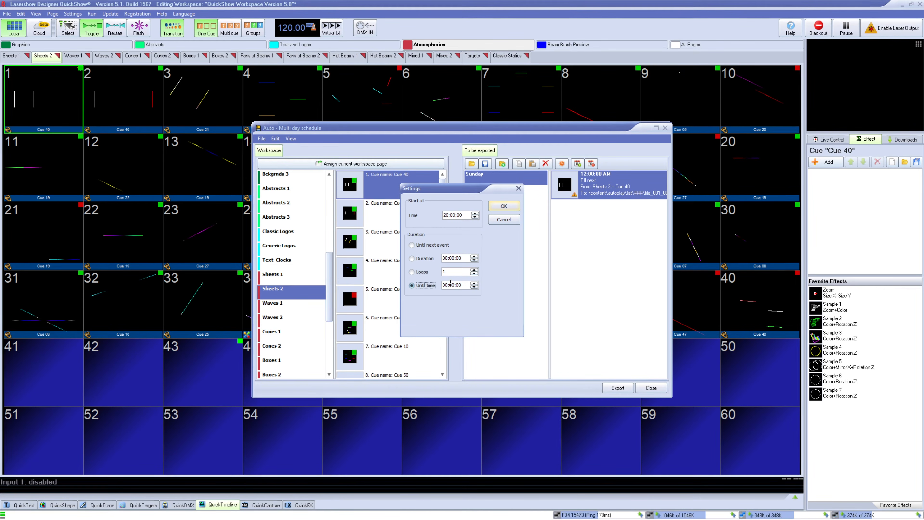
{"action": "left_click", "coordinate": [445, 285]}
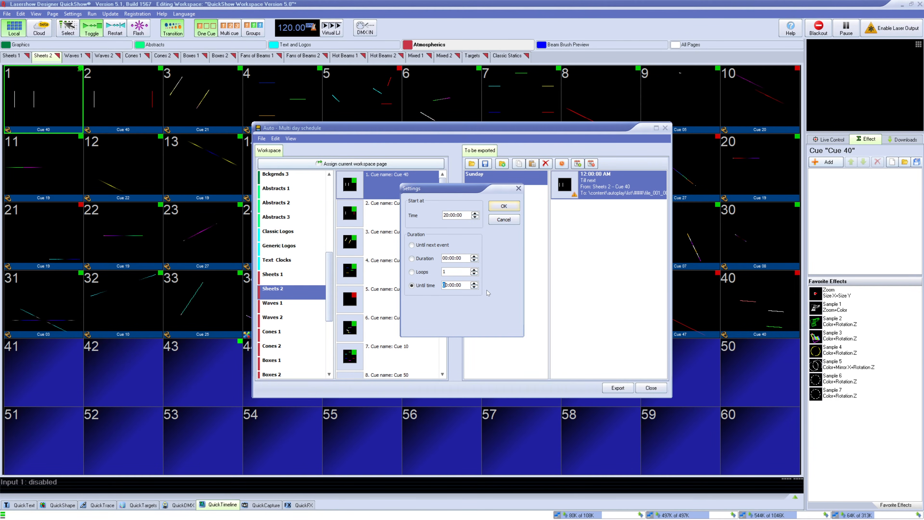
{"action": "type", "text": "2200"}
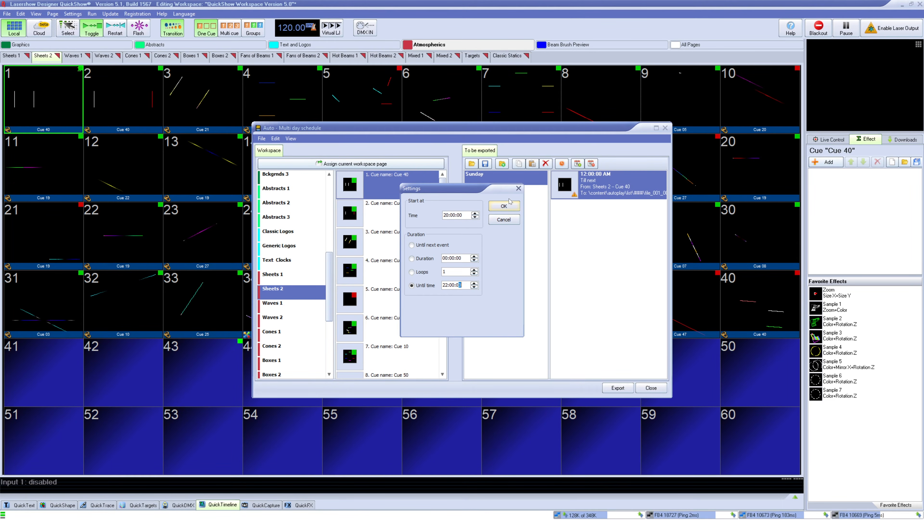
{"action": "left_click", "coordinate": [512, 206]}
{"action": "right_click", "coordinate": [578, 187]}
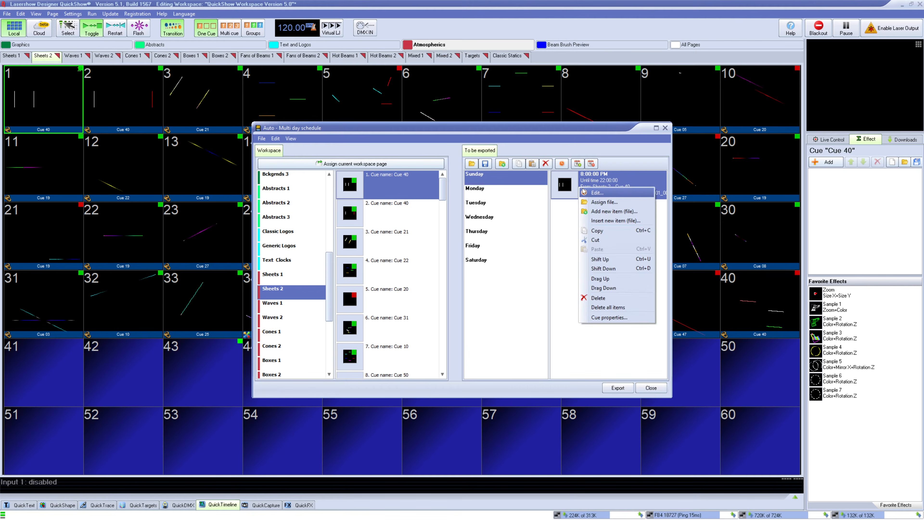
{"action": "left_click", "coordinate": [562, 224]}
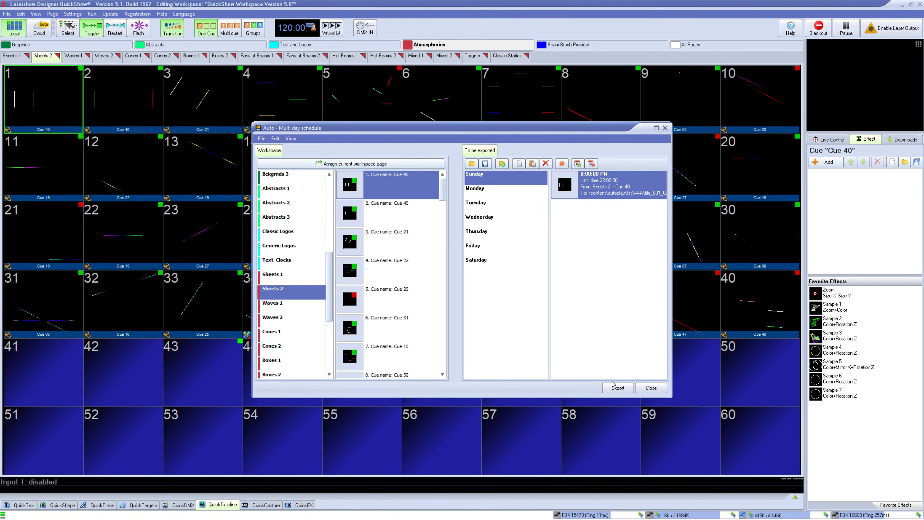
- Export the multi day schedule, saving it under the file name test and overwriting the existing file
{"action": "left_click", "coordinate": [616, 388]}
{"action": "left_click", "coordinate": [518, 274]}
{"action": "type", "text": "test"}
{"action": "key", "text": "Return"}
{"action": "key", "text": "Left"}
{"action": "key", "text": "Return"}
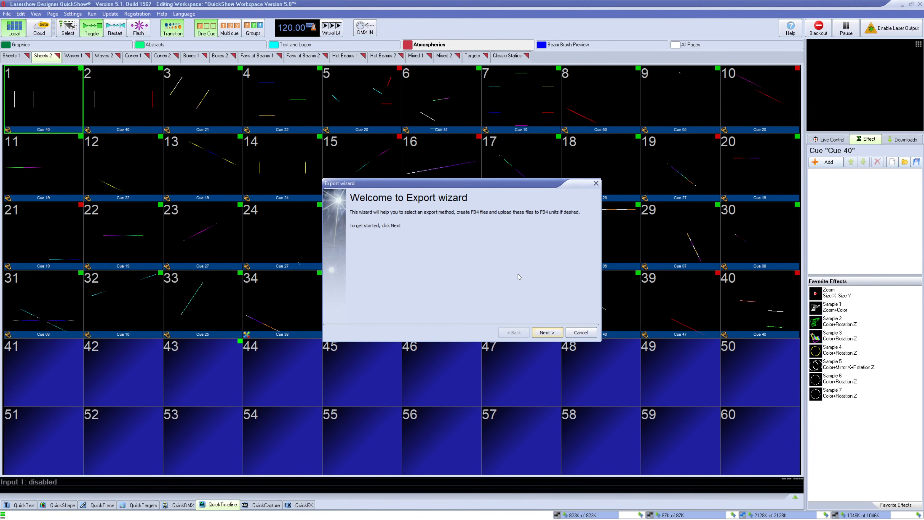
- Apply color, size, geometric correction and BAM to the files, and set the source content type to content intended for specific projectors
{"action": "left_click", "coordinate": [557, 334]}
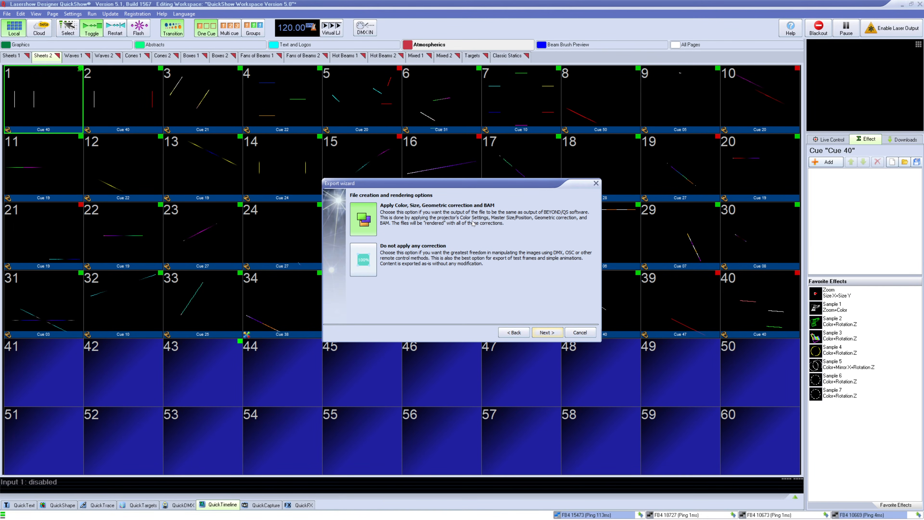
{"action": "left_click", "coordinate": [535, 331]}
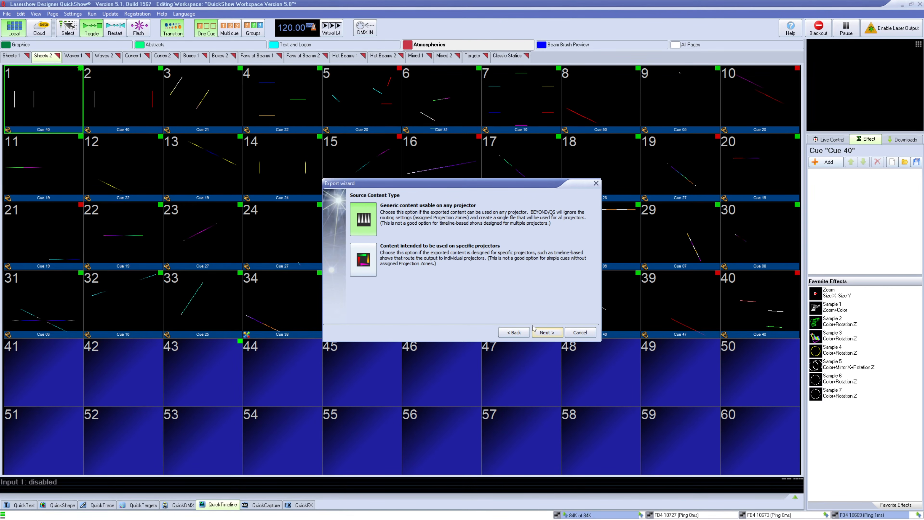
{"action": "left_click", "coordinate": [369, 265]}
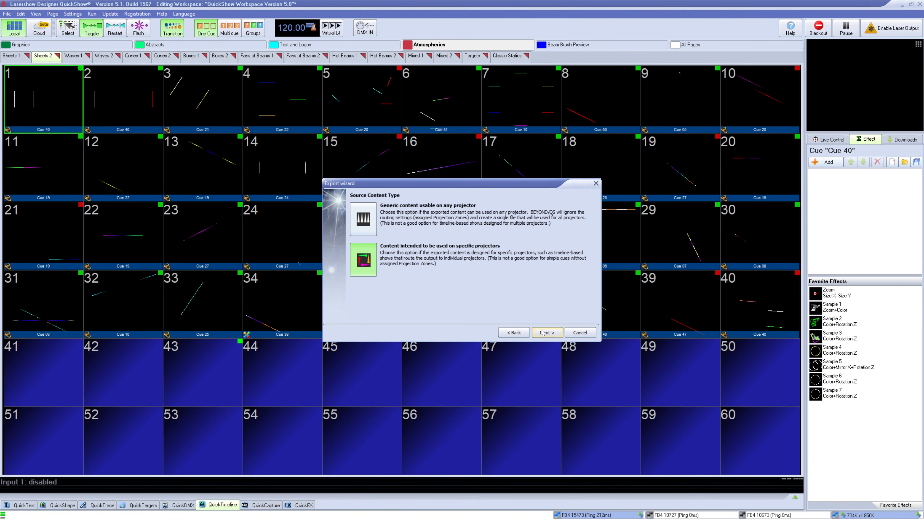
{"action": "left_click", "coordinate": [553, 333]}
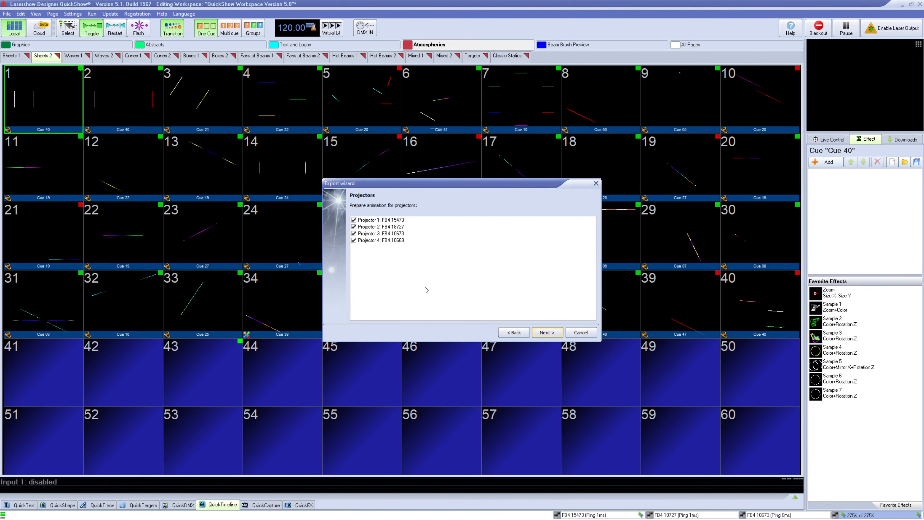
- Export the schedule for all four projectors to the connected FB4, using the default folder and schedule folder number 1
{"action": "left_click", "coordinate": [551, 332]}
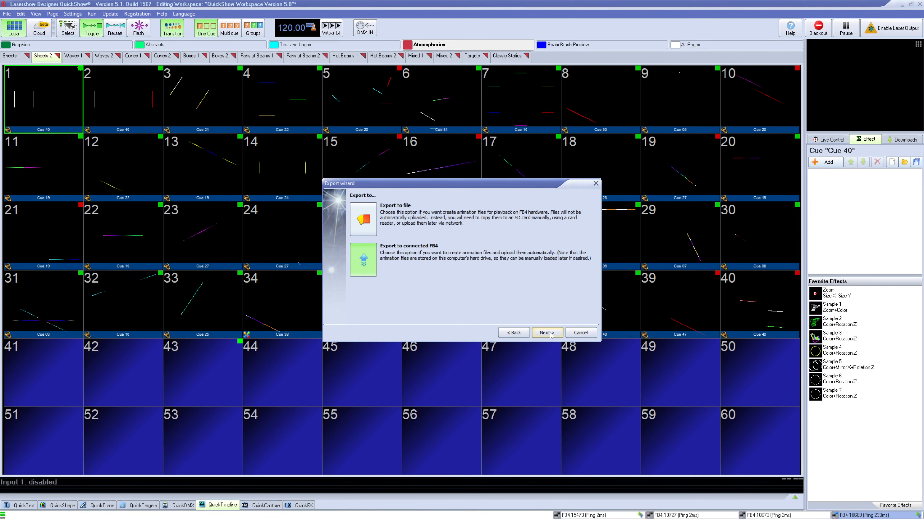
{"action": "left_click", "coordinate": [547, 332]}
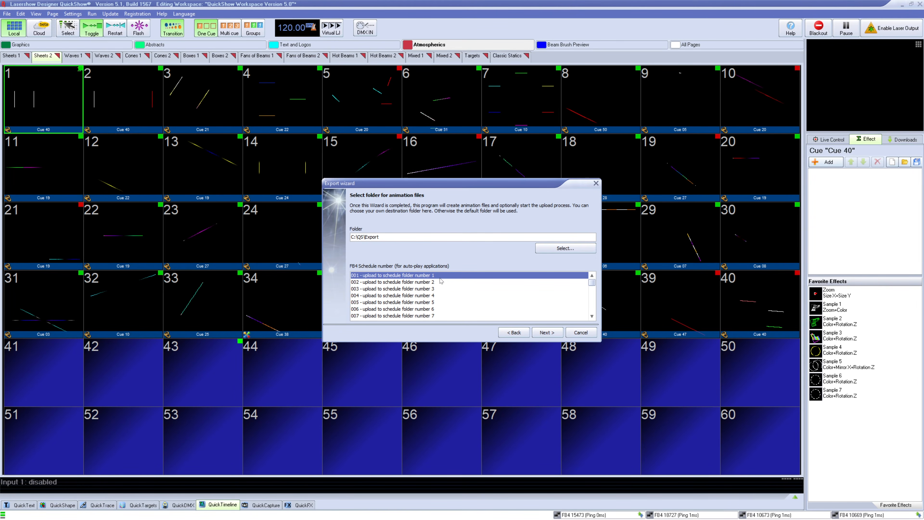
{"action": "left_click", "coordinate": [546, 333]}
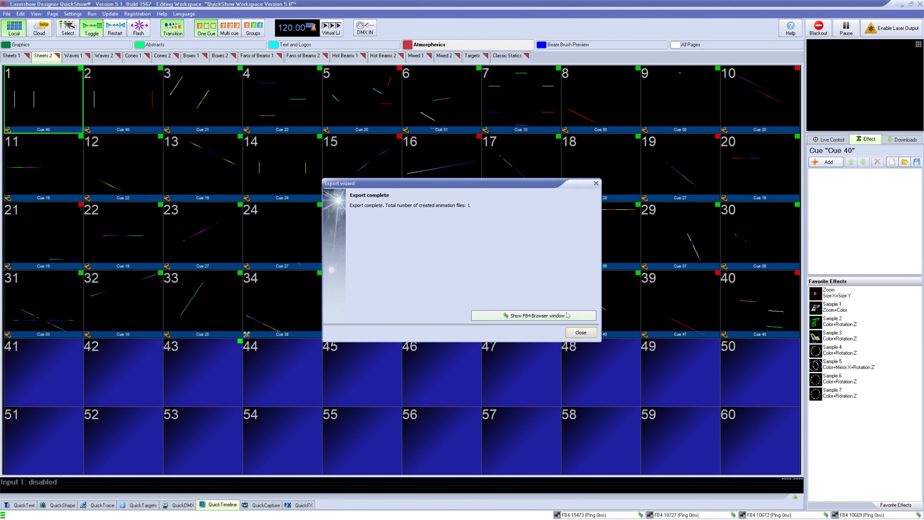
- View the projectors' files in the FB4 Browser, and close it together with the Export wizard and the multi day schedule
{"action": "left_click", "coordinate": [548, 315]}
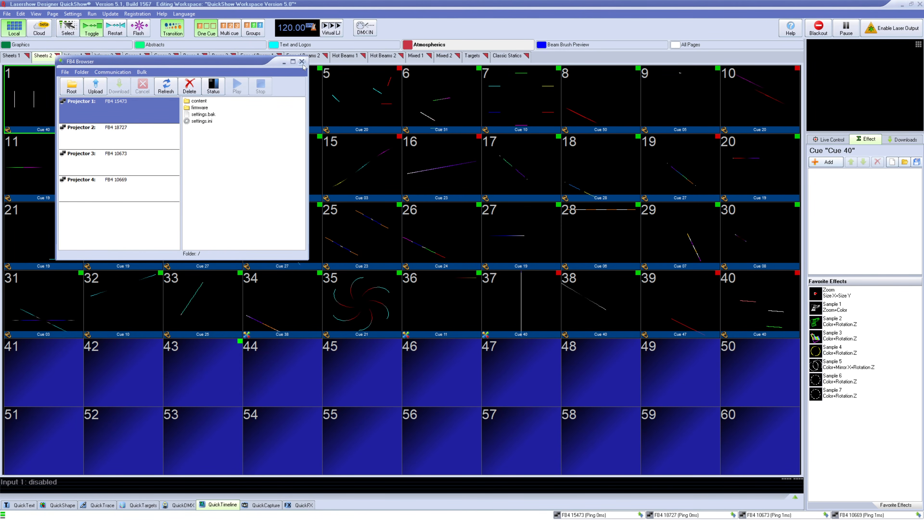
{"action": "left_click", "coordinate": [301, 61]}
{"action": "left_click", "coordinate": [581, 333]}
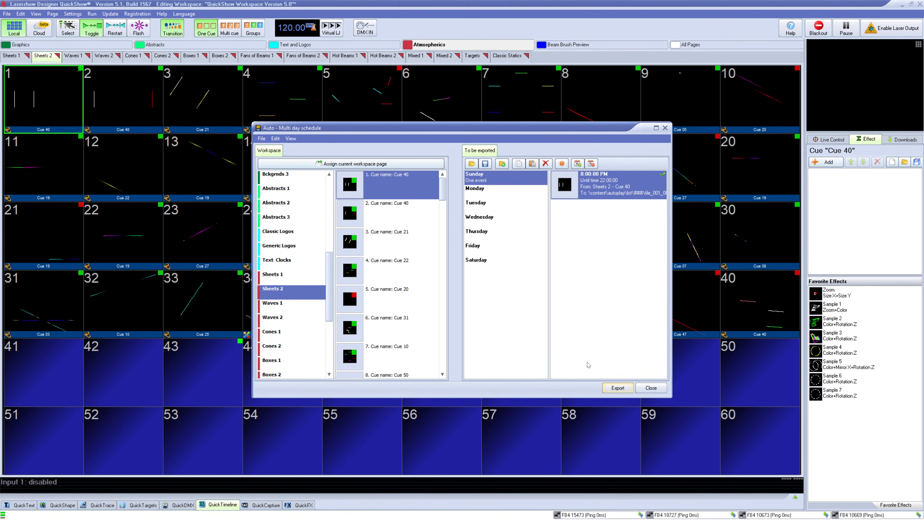
{"action": "left_click", "coordinate": [649, 388]}
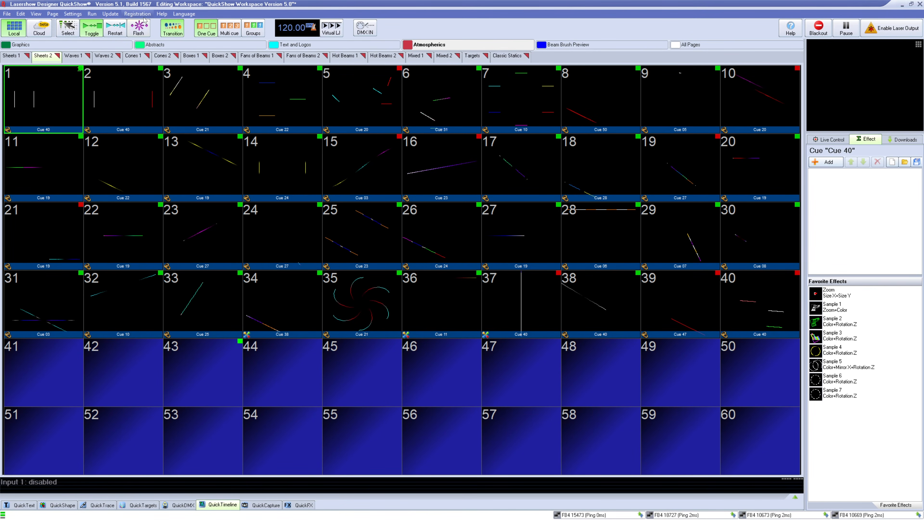
- Show the available QuickShow help resources
{"action": "left_click", "coordinate": [160, 14]}
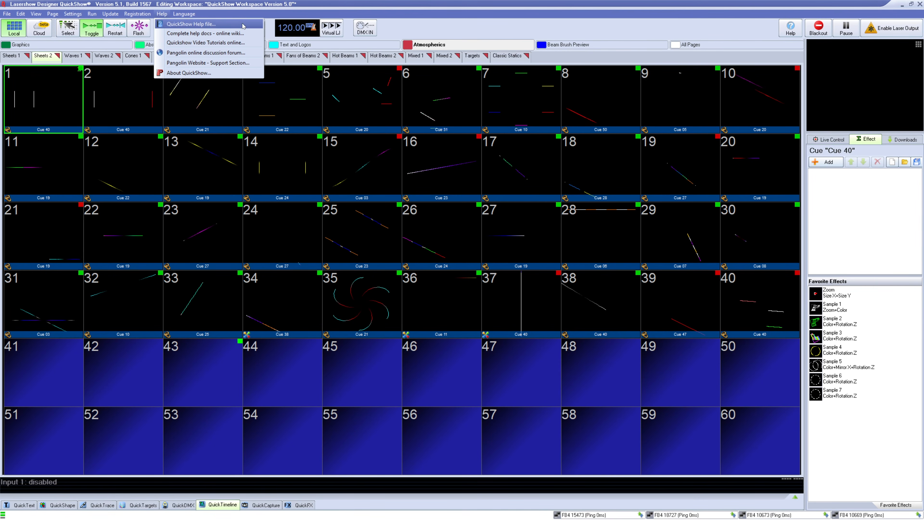